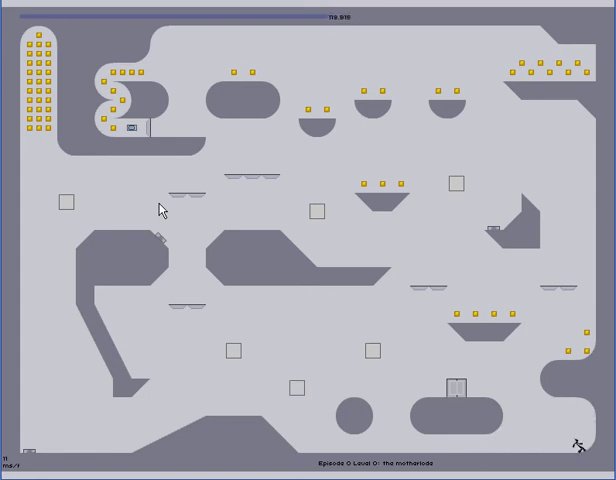
Step: Run the ninja back and forth along the floor and jump off the left slope
{"action": "key", "text": "Left"}
{"action": "key", "text": "Right"}
{"action": "key", "text": "Left"}
{"action": "key", "text": "shift"}
{"action": "key", "text": "Left"}
{"action": "key", "text": "Left"}
{"action": "key", "text": "shift"}
{"action": "key", "text": "Right"}
Step: Leap up the slanted wall, cross the thin platform, then wall-jump up the left wall
{"action": "key", "text": "Left"}
{"action": "key", "text": "shift"}
{"action": "key", "text": "Left"}
{"action": "key", "text": "Left"}
{"action": "key", "text": "Left"}
{"action": "key", "text": "shift"}
{"action": "key", "text": "Right"}
{"action": "key", "text": "Right"}
{"action": "key", "text": "Left"}
{"action": "key", "text": "Left"}
{"action": "key", "text": "shift"}
{"action": "key", "text": "Left"}
{"action": "key", "text": "Left"}
{"action": "key", "text": "shift"}
{"action": "key", "text": "shift"}
{"action": "key", "text": "shift"}
{"action": "key", "text": "Right"}
Step: Restart after dying and sweep the gold along the slope and floor
{"action": "key", "text": "space"}
{"action": "key", "text": "space"}
{"action": "key", "text": "Right"}
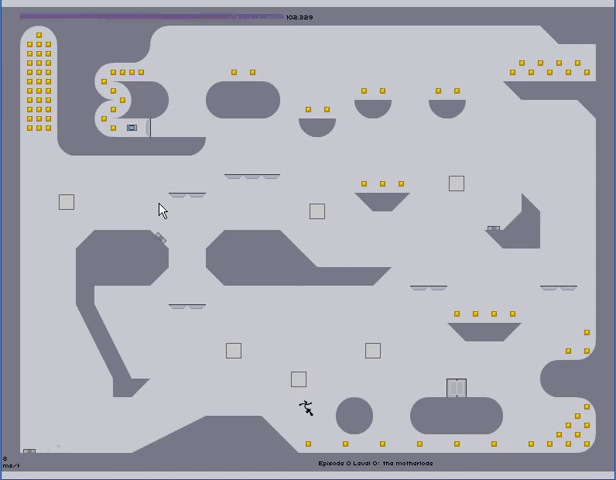
{"action": "key", "text": "Left"}
{"action": "key", "text": "Right"}
{"action": "key", "text": "Left"}
{"action": "key", "text": "Left"}
Step: Wall-jump up the left wall toward the upper-left gold cluster
{"action": "key", "text": "Left"}
{"action": "key", "text": "shift"}
{"action": "key", "text": "shift"}
{"action": "key", "text": "Right"}
{"action": "key", "text": "Right"}
{"action": "key", "text": "Left"}
{"action": "key", "text": "shift"}
{"action": "key", "text": "shift"}
{"action": "key", "text": "Left"}
{"action": "key", "text": "shift"}
{"action": "key", "text": "Left"}
{"action": "key", "text": "shift"}
{"action": "key", "text": "shift"}
{"action": "key", "text": "shift"}
{"action": "key", "text": "shift"}
{"action": "key", "text": "shift"}
{"action": "key", "text": "shift"}
{"action": "key", "text": "shift"}
{"action": "key", "text": "shift"}
{"action": "key", "text": "shift"}
{"action": "key", "text": "shift"}
{"action": "key", "text": "shift"}
{"action": "key", "text": "shift"}
{"action": "key", "text": "shift"}
{"action": "key", "text": "shift"}
Step: Climb the left wall collecting its gold stack, then land on the upper ledge
{"action": "key", "text": "shift"}
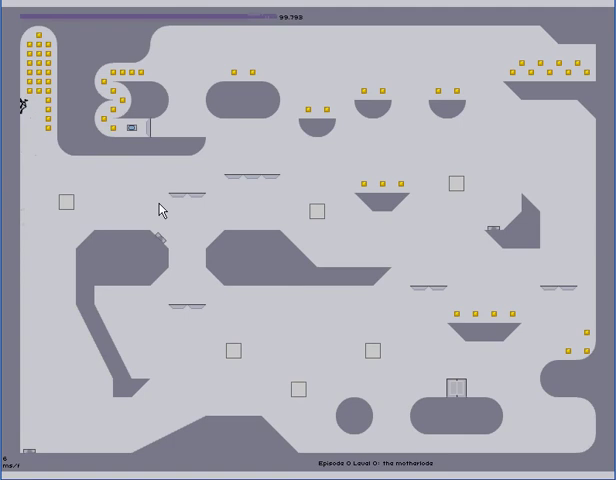
{"action": "key", "text": "shift"}
{"action": "key", "text": "shift"}
{"action": "key", "text": "Right"}
{"action": "key", "text": "Right"}
{"action": "key", "text": "Left"}
{"action": "key", "text": "shift"}
{"action": "key", "text": "Right"}
{"action": "key", "text": "shift"}
{"action": "key", "text": "Right"}
{"action": "key", "text": "Right"}
Step: Sweep the curved alcove's gold, hit the door switch, and grab the bowl platforms' gold
{"action": "key", "text": "shift"}
{"action": "key", "text": "Left"}
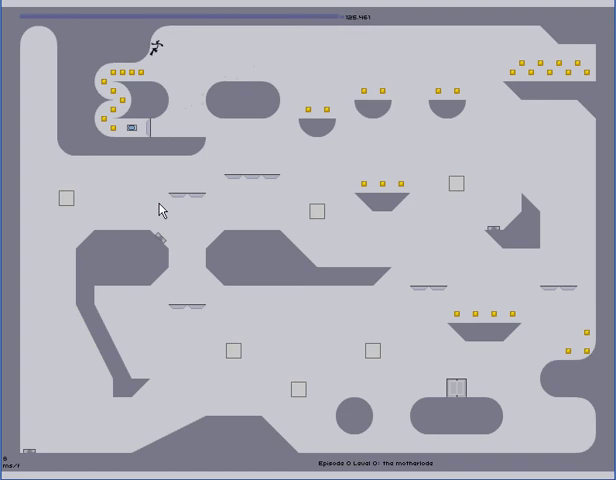
{"action": "key", "text": "Left"}
{"action": "key", "text": "Left"}
{"action": "key", "text": "Left"}
{"action": "key", "text": "Right"}
{"action": "key", "text": "Right"}
{"action": "key", "text": "Right"}
{"action": "key", "text": "Right"}
{"action": "key", "text": "Right"}
{"action": "key", "text": "Right"}
{"action": "key", "text": "shift"}
{"action": "key", "text": "Right"}
{"action": "key", "text": "Right"}
{"action": "key", "text": "Right"}
{"action": "key", "text": "shift"}
Step: Collect the gold on the upper-right ledge and jump back left
{"action": "key", "text": "shift"}
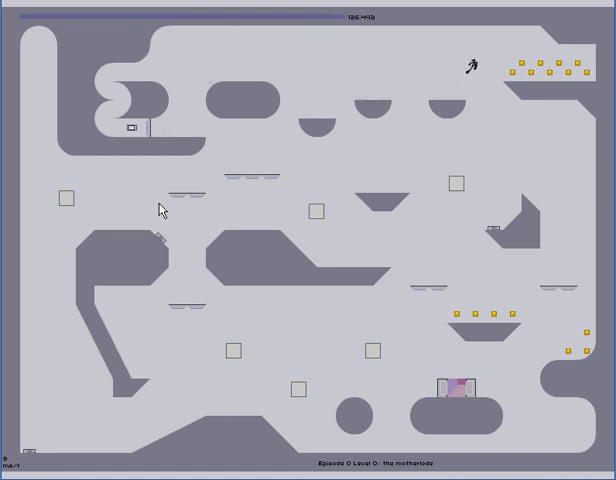
{"action": "key", "text": "Right"}
{"action": "key", "text": "Left"}
{"action": "key", "text": "shift"}
Step: Grab the last gold on the lower ledge and reach the open exit door
{"action": "key", "text": "Right"}
{"action": "key", "text": "shift"}
{"action": "key", "text": "Left"}
{"action": "key", "text": "Right"}
{"action": "key", "text": "Right"}
{"action": "key", "text": "shift"}
{"action": "key", "text": "Left"}
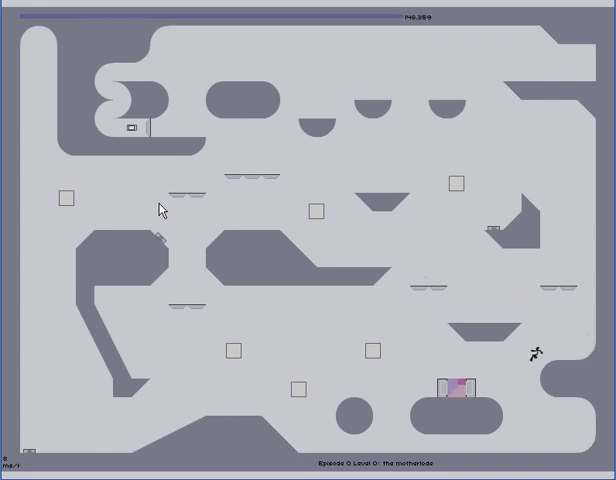
Step: Continue to cloud city, run the floor's gold row, and climb the right hill
{"action": "key", "text": "space"}
{"action": "key", "text": "space"}
{"action": "key", "text": "Right"}
{"action": "key", "text": "Right"}
{"action": "key", "text": "Left"}
{"action": "key", "text": "Right"}
{"action": "key", "text": "shift"}
{"action": "key", "text": "shift"}
{"action": "key", "text": "shift"}
Step: Drop down the hill to the left, hop the cloud bump, then jump onto the cloud slope
{"action": "key", "text": "Left"}
{"action": "key", "text": "shift"}
{"action": "key", "text": "Right"}
{"action": "key", "text": "Left"}
{"action": "key", "text": "Left"}
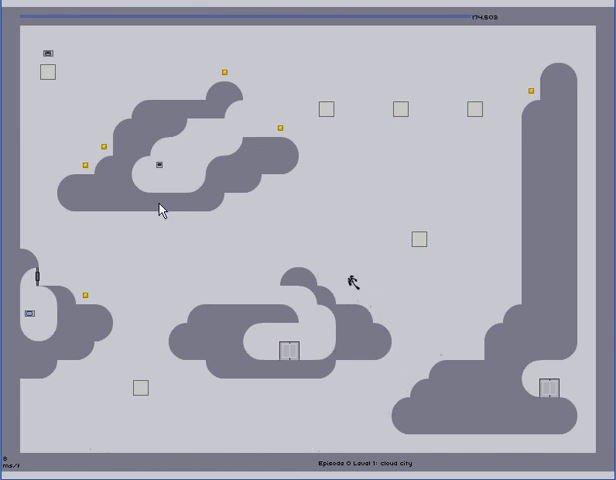
{"action": "key", "text": "Left"}
{"action": "key", "text": "Right"}
{"action": "key", "text": "Right"}
{"action": "key", "text": "shift"}
Step: Wall-jump up the tall right pillar
{"action": "key", "text": "Right"}
{"action": "key", "text": "shift"}
{"action": "key", "text": "shift"}
{"action": "key", "text": "Right"}
{"action": "key", "text": "shift"}
{"action": "key", "text": "Right"}
{"action": "key", "text": "shift"}
{"action": "key", "text": "Right"}
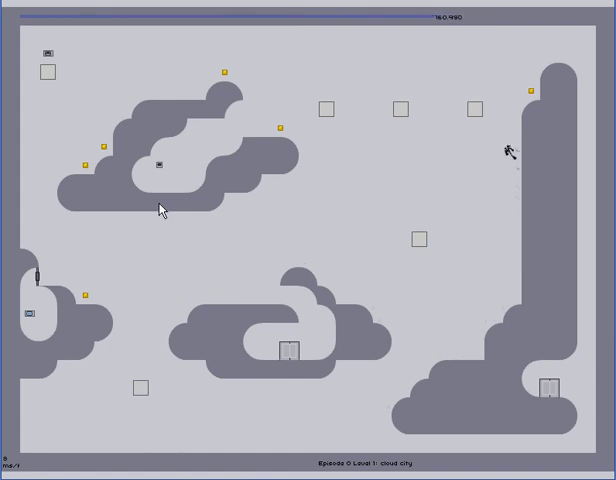